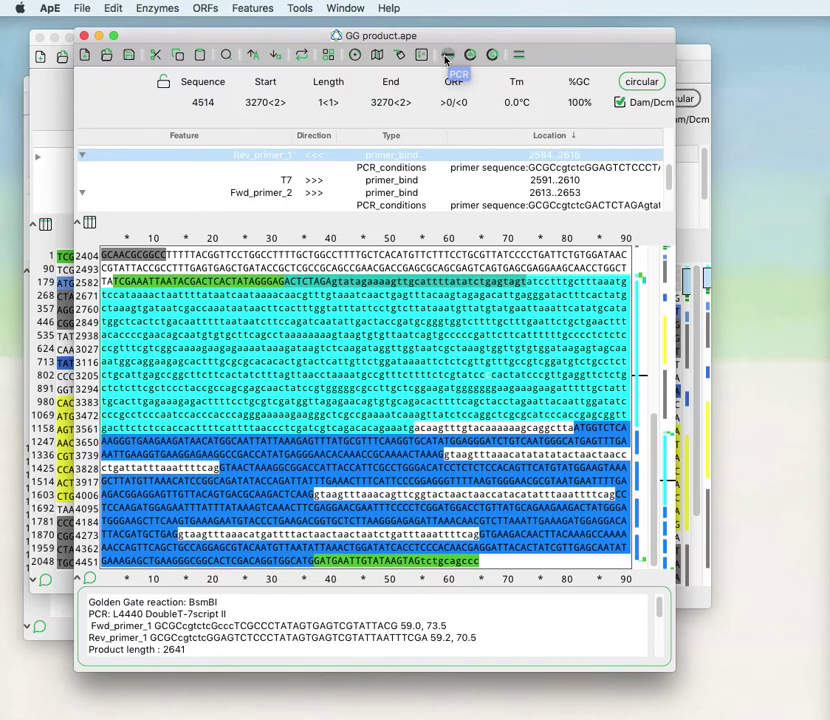
- Open the PCR Reaction tool with GG product as the template
left_click(302, 10)
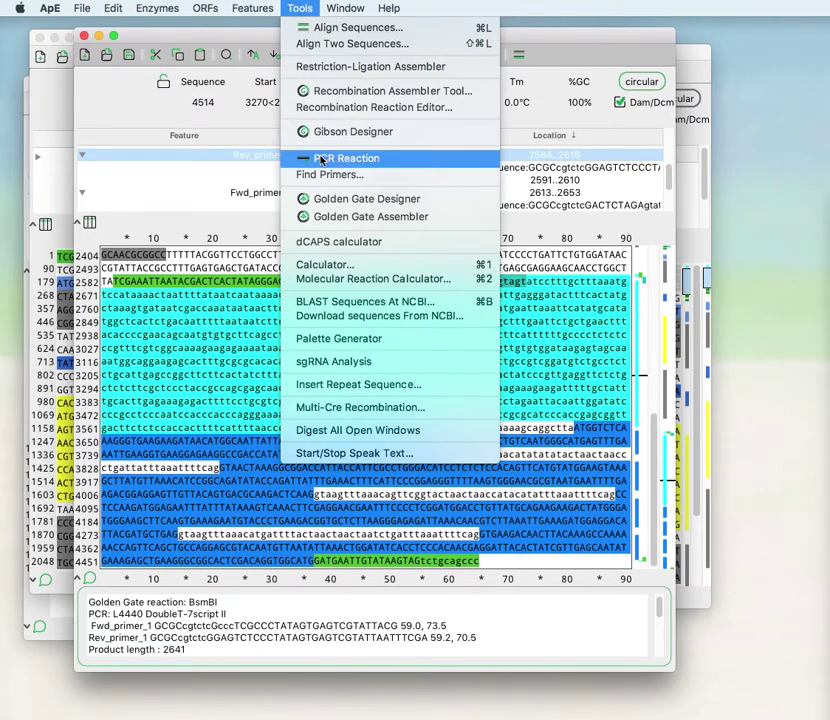
left_click(321, 160)
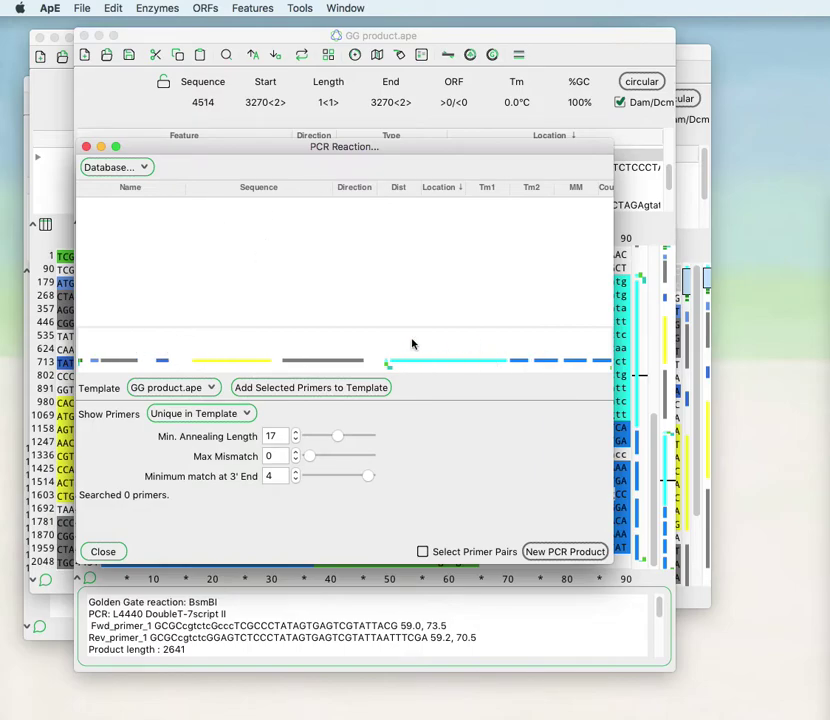
left_click(310, 387)
- Try Gibson product, L4440 DoubleT-7script II and Xba_Pst_fragment as the PCR template, returning to GG product
left_click(190, 388)
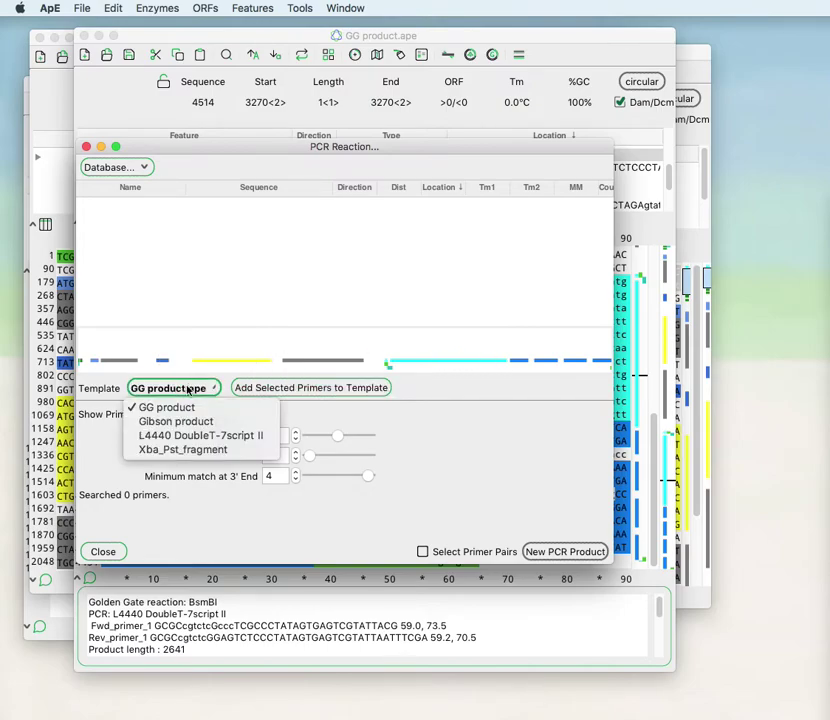
left_click(175, 424)
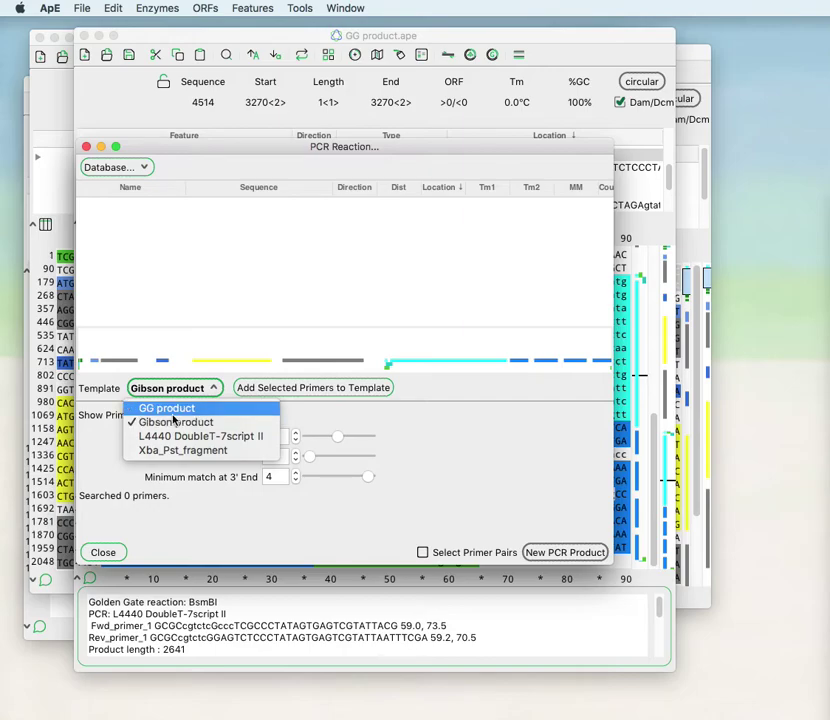
left_click(170, 409)
left_click(172, 389)
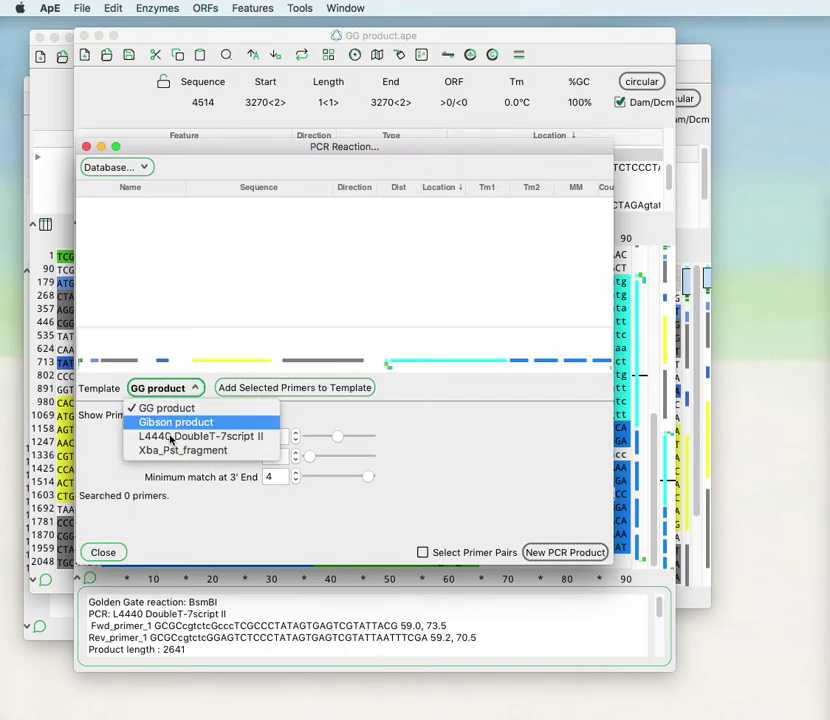
left_click(174, 441)
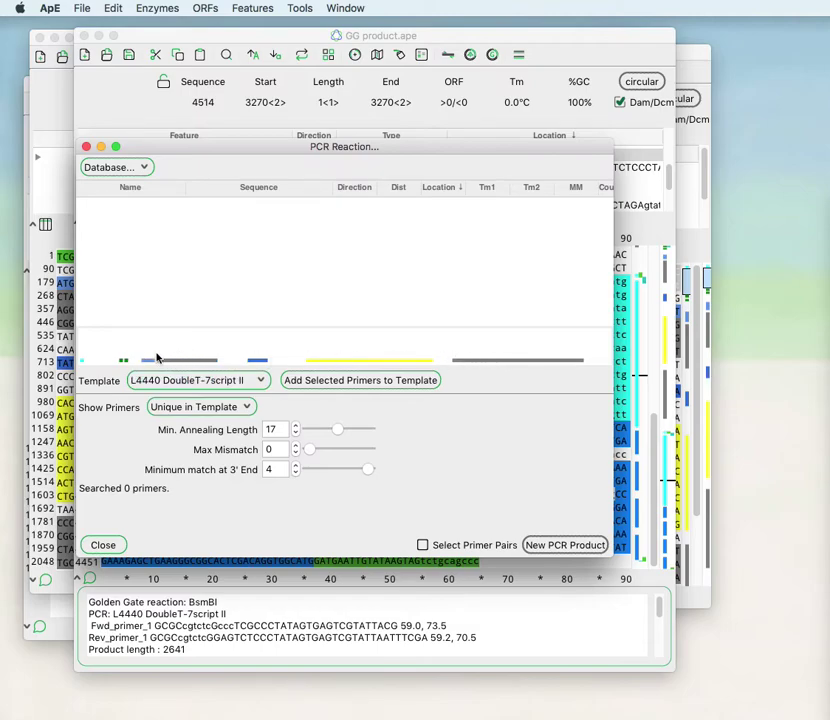
left_click(148, 381)
left_click(150, 441)
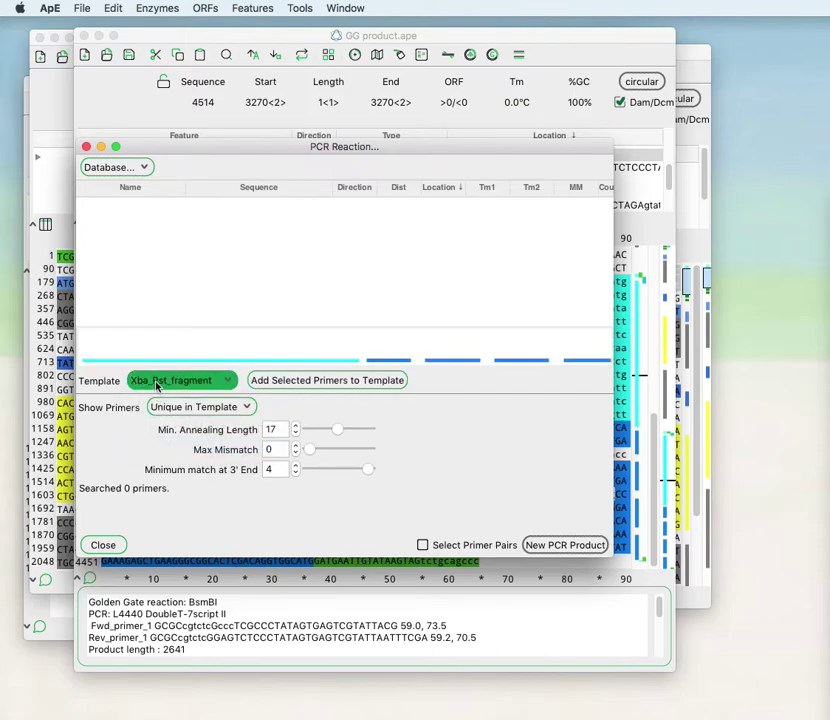
left_click(157, 389)
left_click(162, 399)
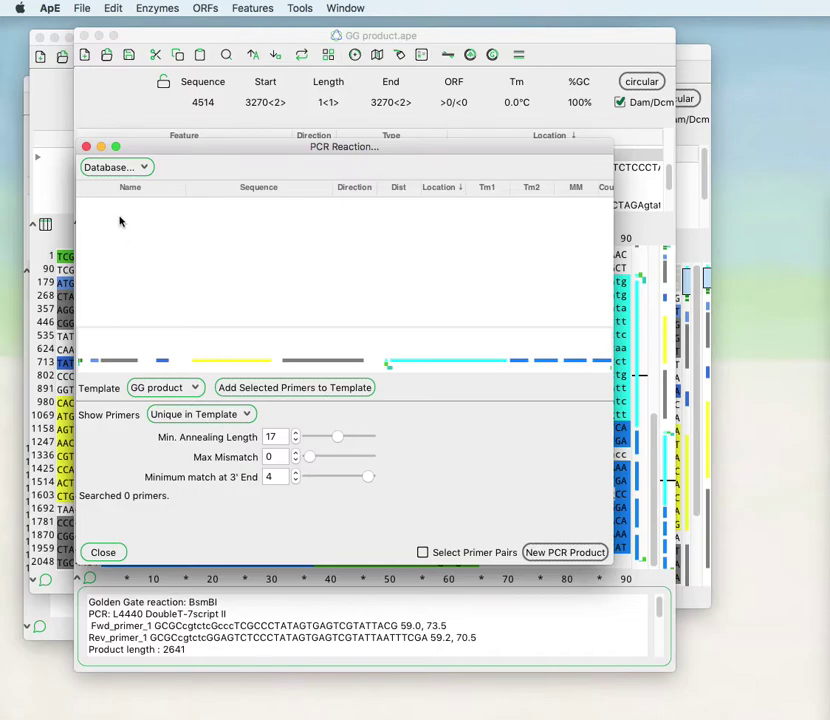
- Add the primers from the GG product.ape sequence to the primer database and narrow the Name column
left_click(110, 167)
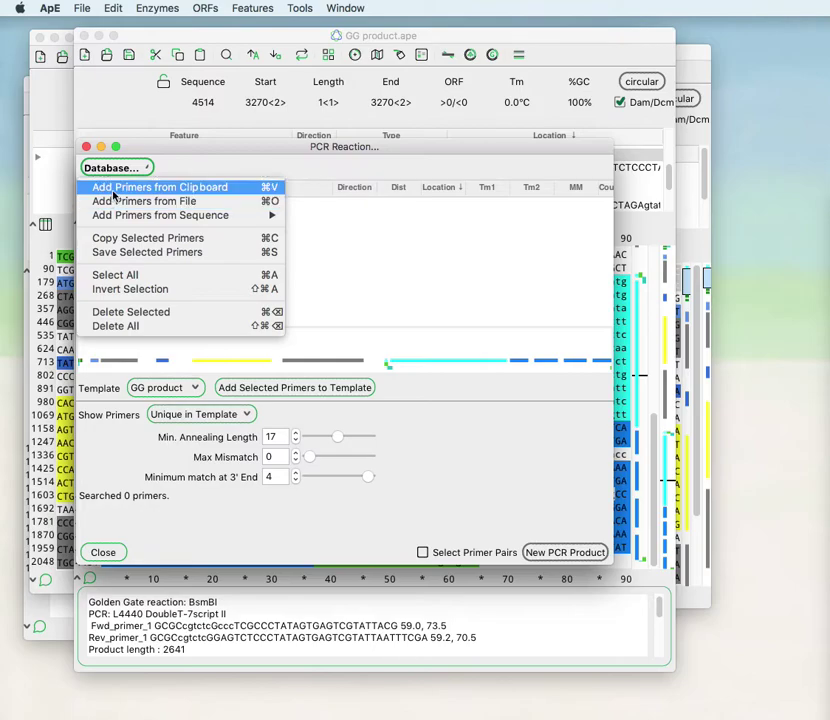
mouse_move(127, 217)
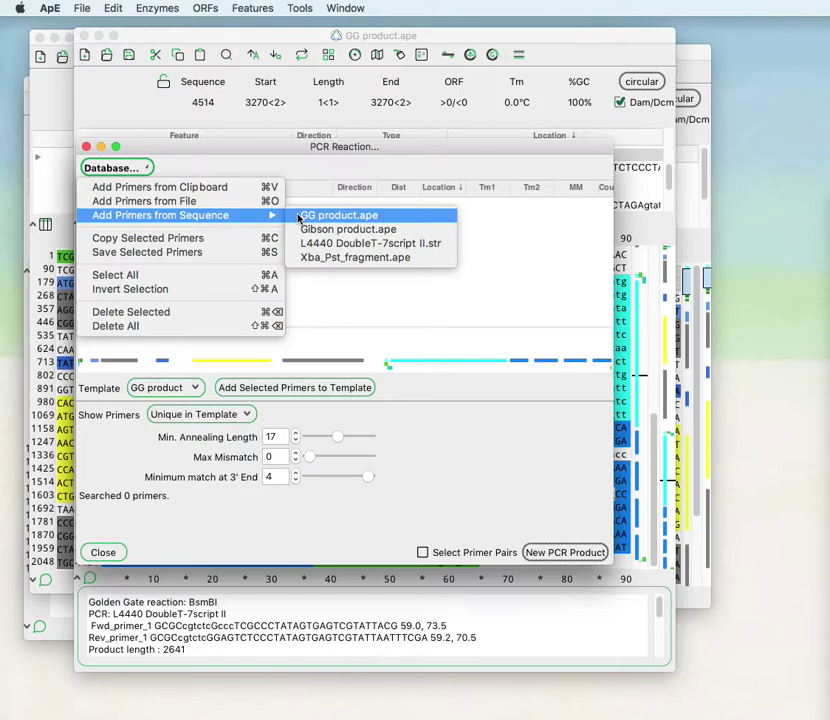
left_click(298, 217)
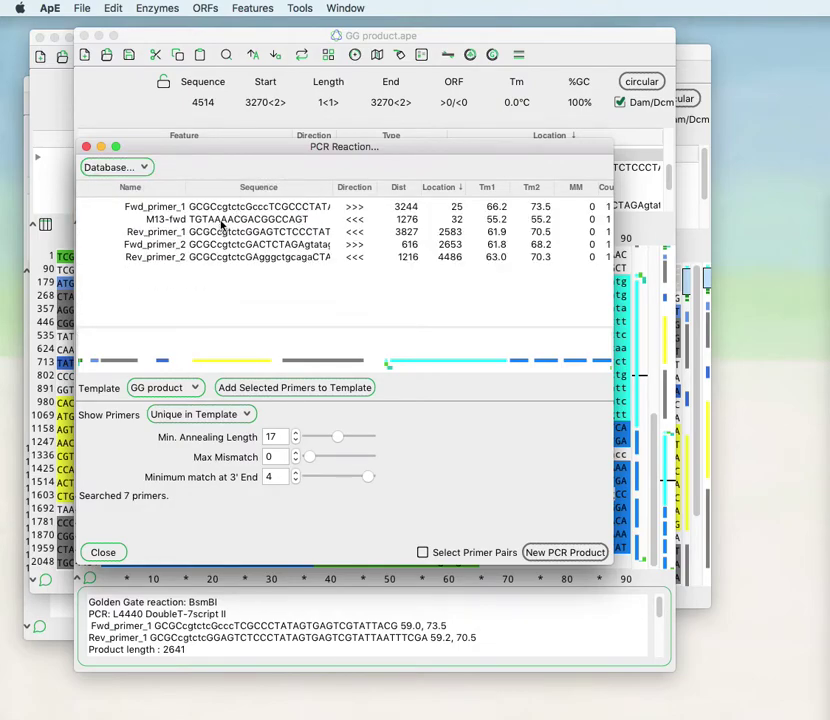
left_click_drag(186, 186, 168, 186)
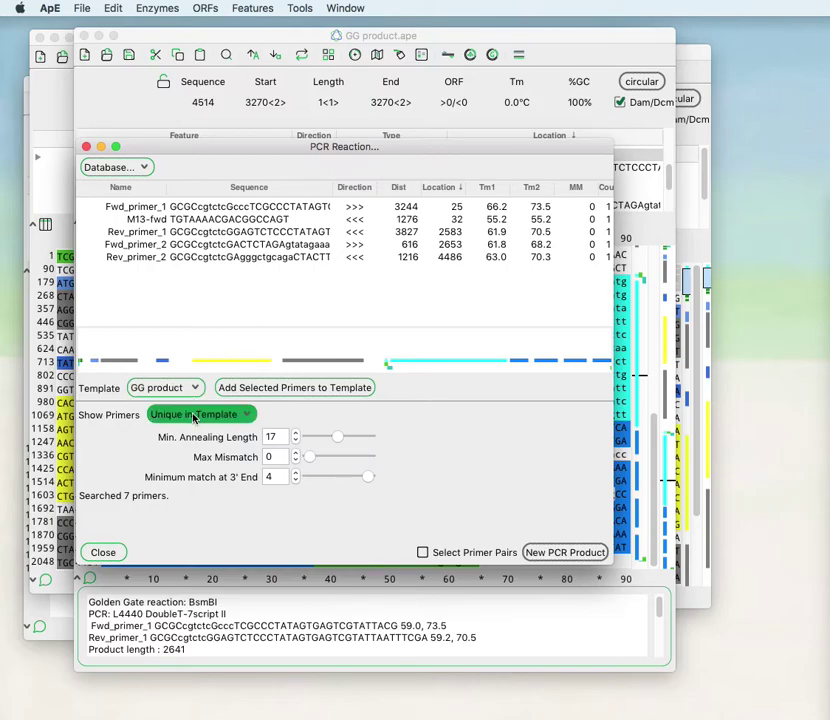
- View the binding sites of Fwd_primer_1, M13-fwd, Rev_primer_1 and Fwd_primer_2 one by one on the template map
left_click(176, 206)
left_click(207, 219)
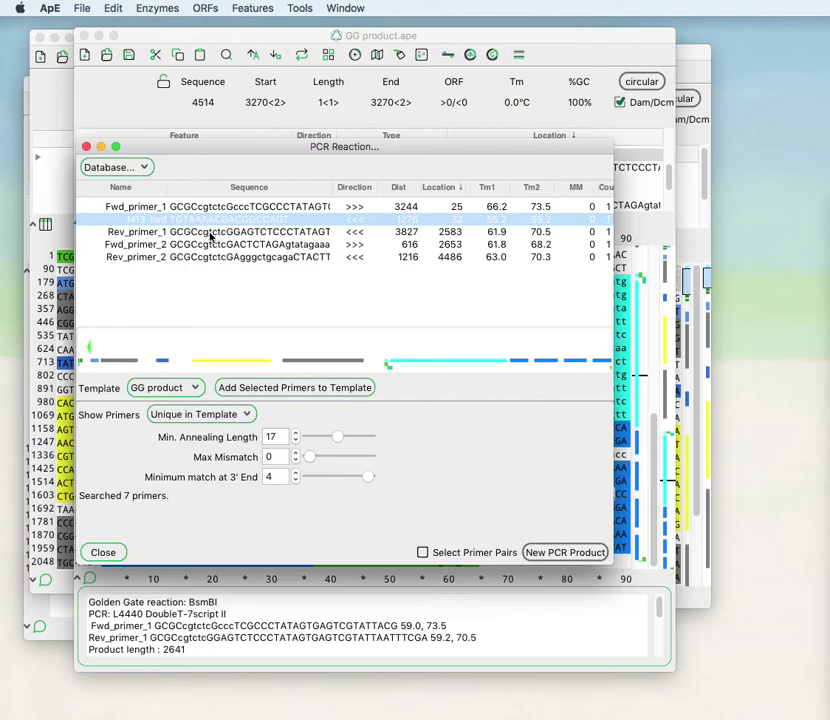
left_click(209, 232)
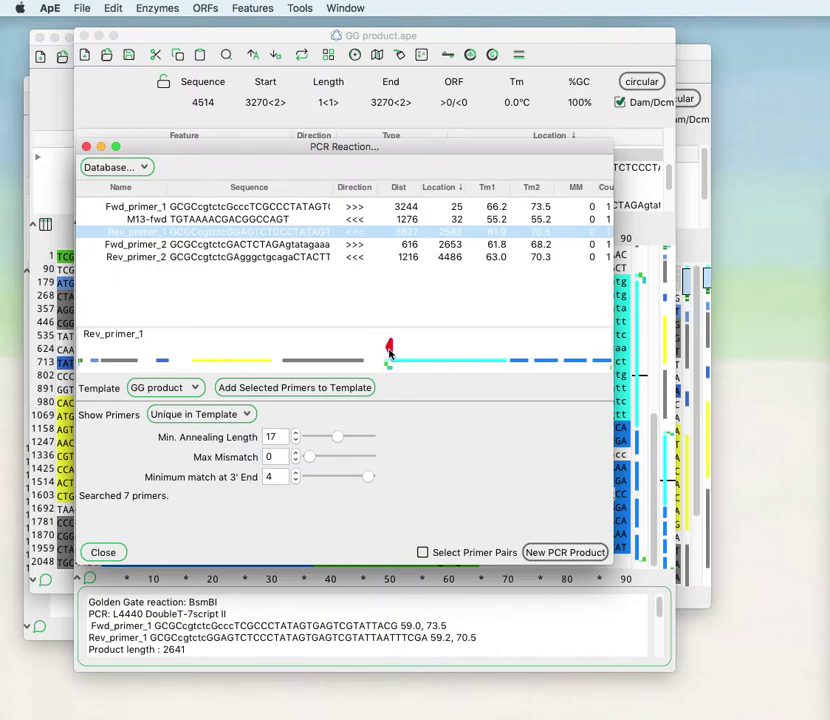
left_click(226, 246)
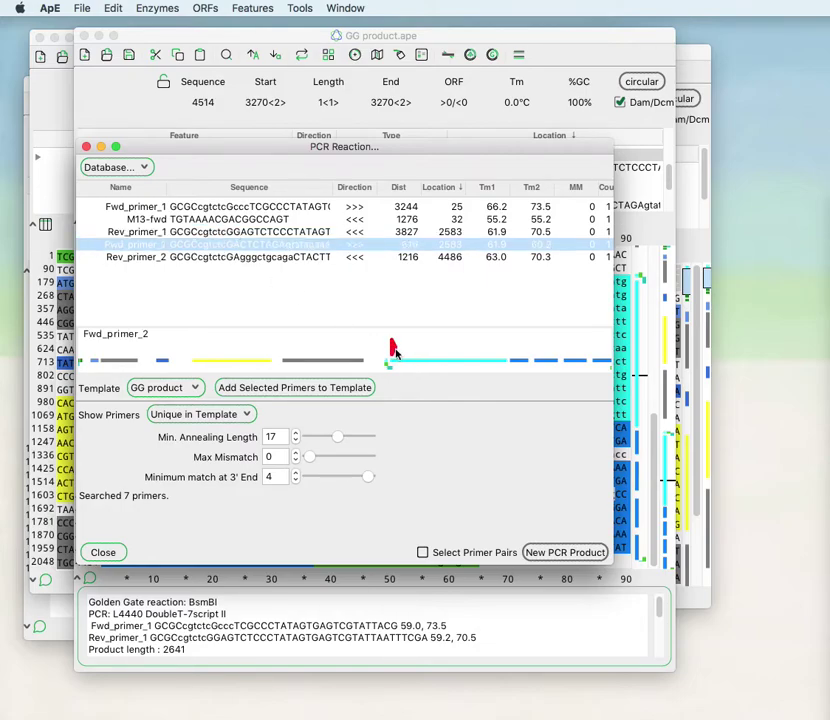
- List primers that bind Anywhere in Template and examine each T7 primer's binding sites on the map
left_click(220, 414)
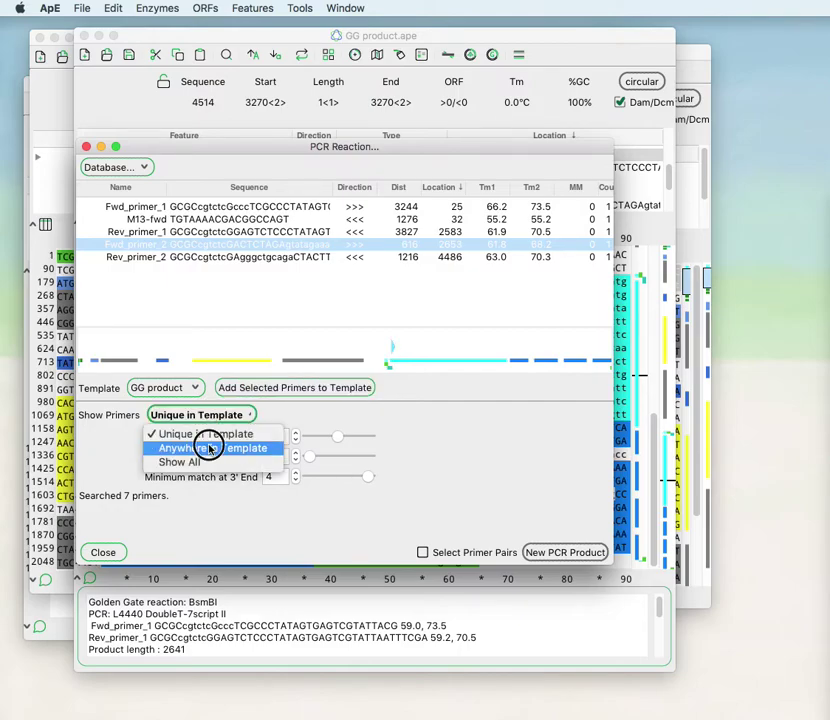
left_click(210, 449)
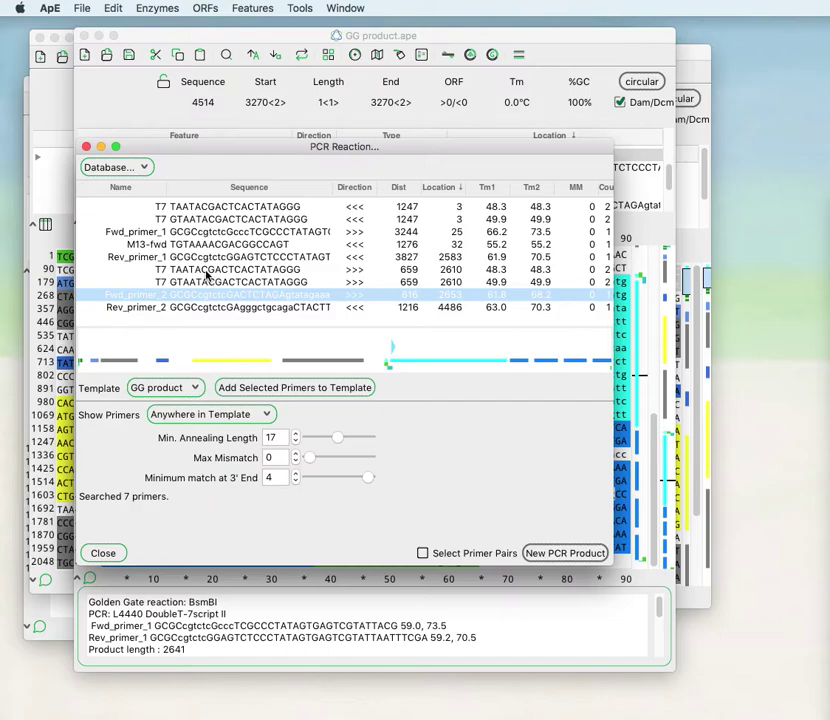
left_click(207, 271)
left_click(204, 283)
left_click(198, 220)
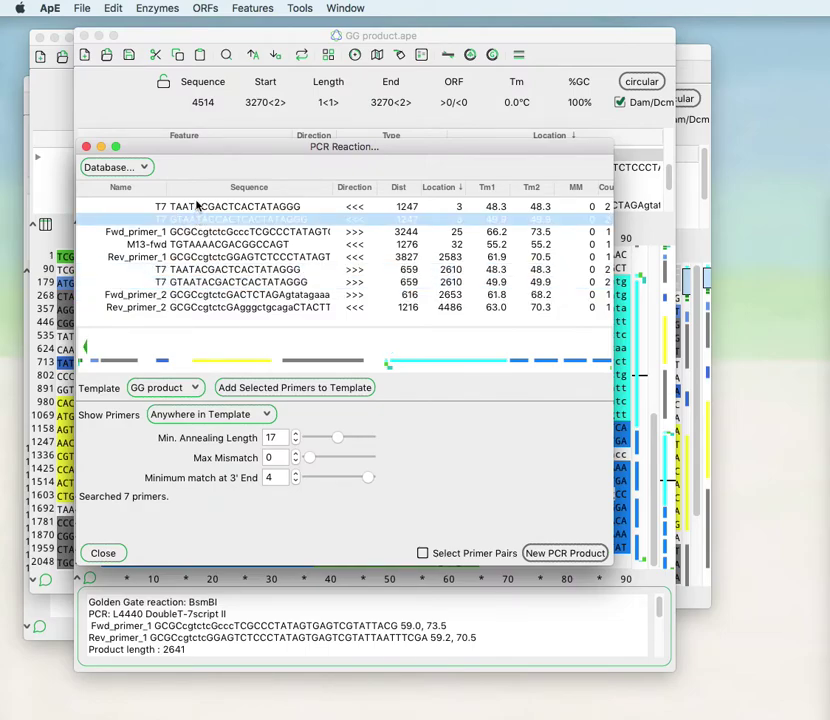
left_click(198, 207)
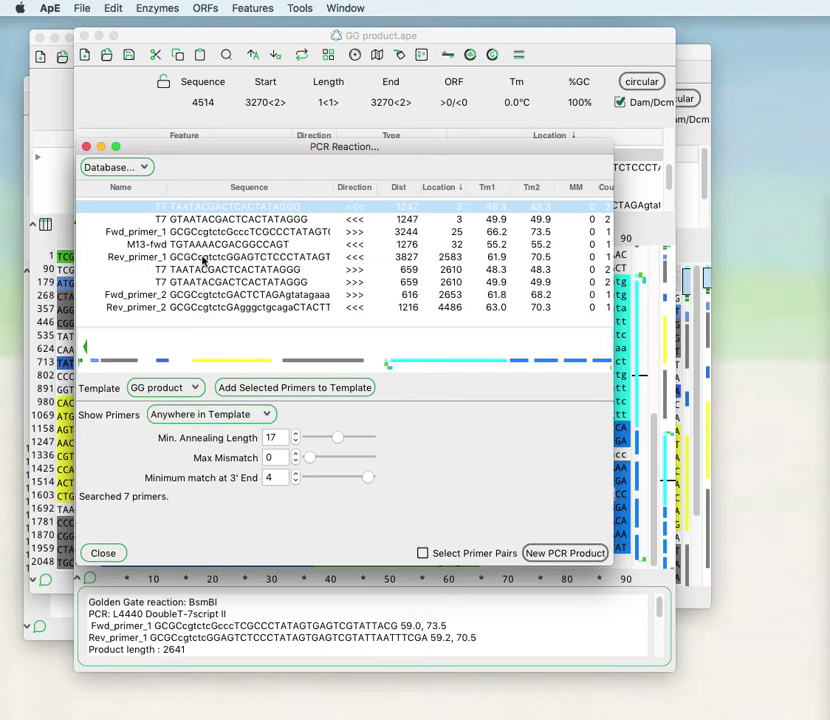
left_click(204, 269)
left_click(200, 283)
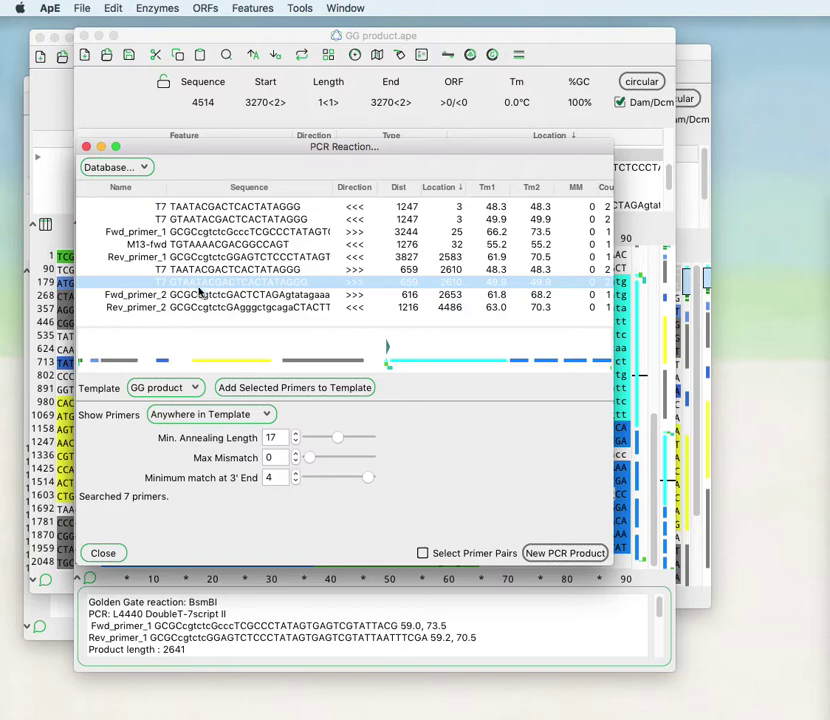
- Try the Show All primer filter and return it to Unique in Template
left_click(203, 416)
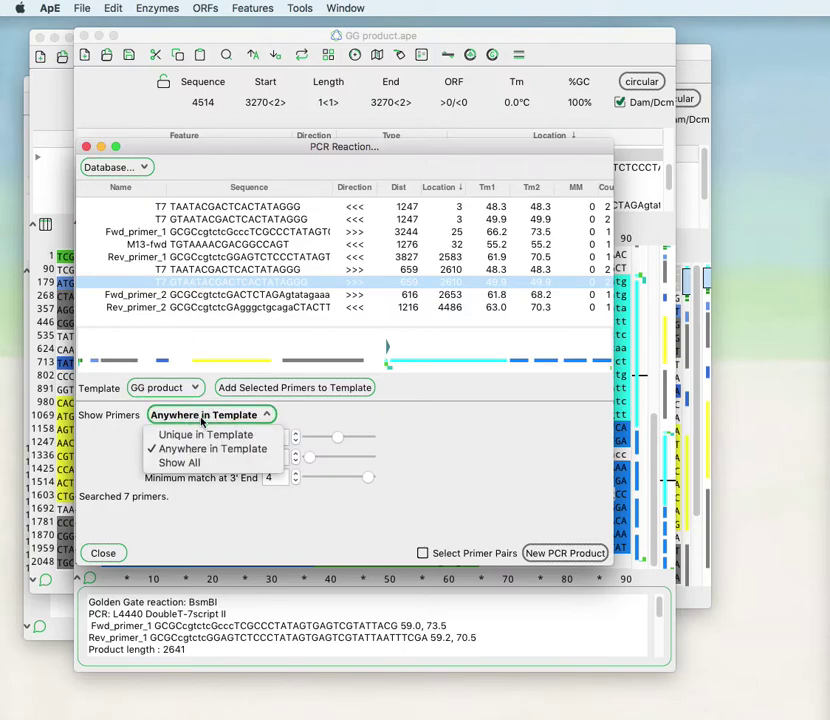
left_click(180, 463)
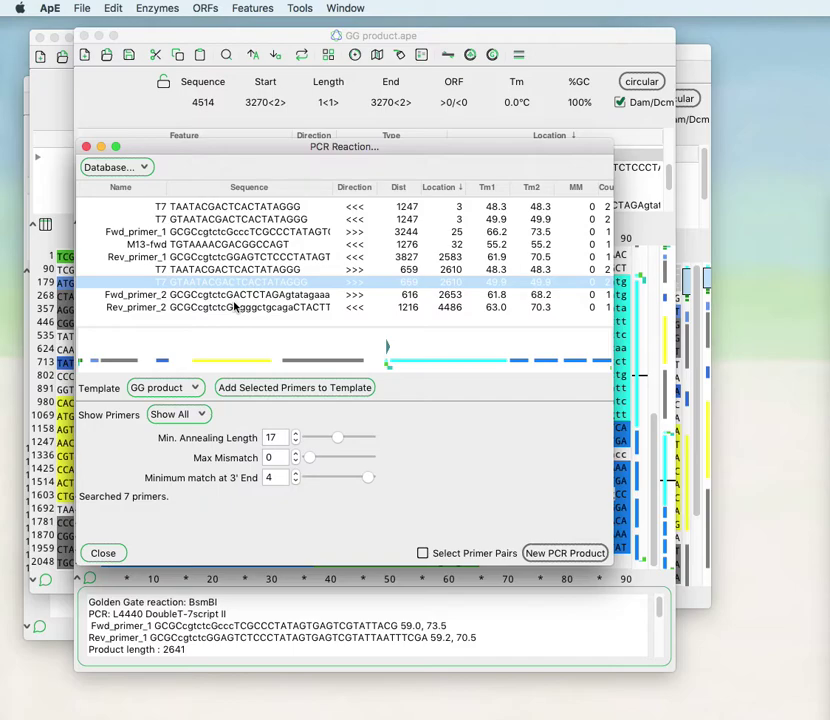
left_click(176, 414)
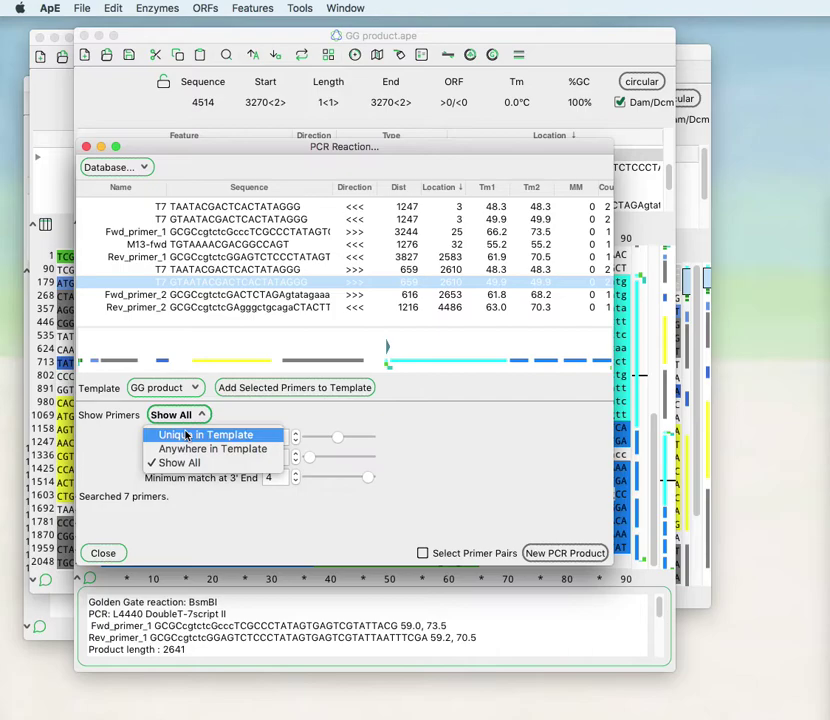
left_click(185, 435)
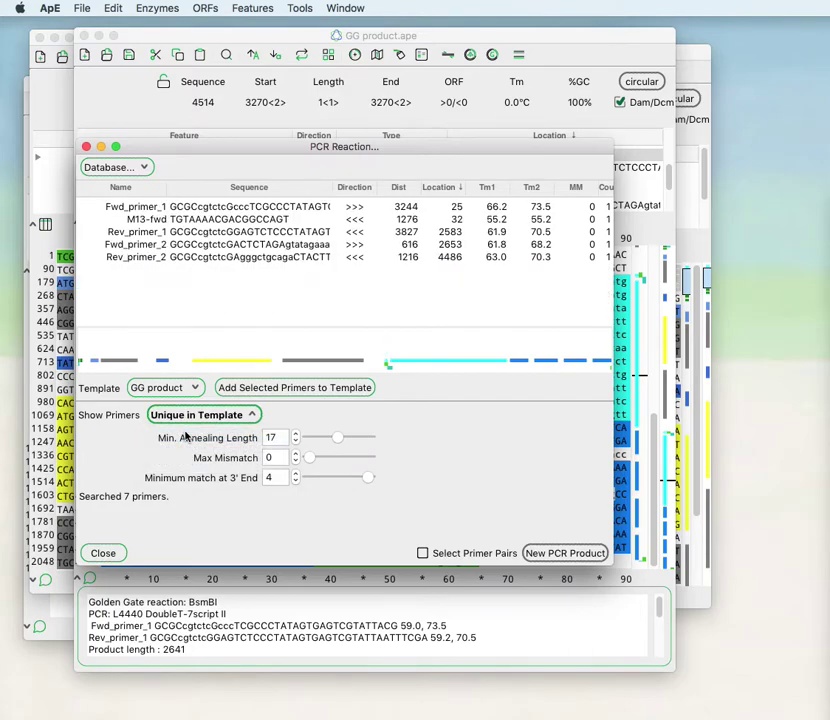
left_click(200, 419)
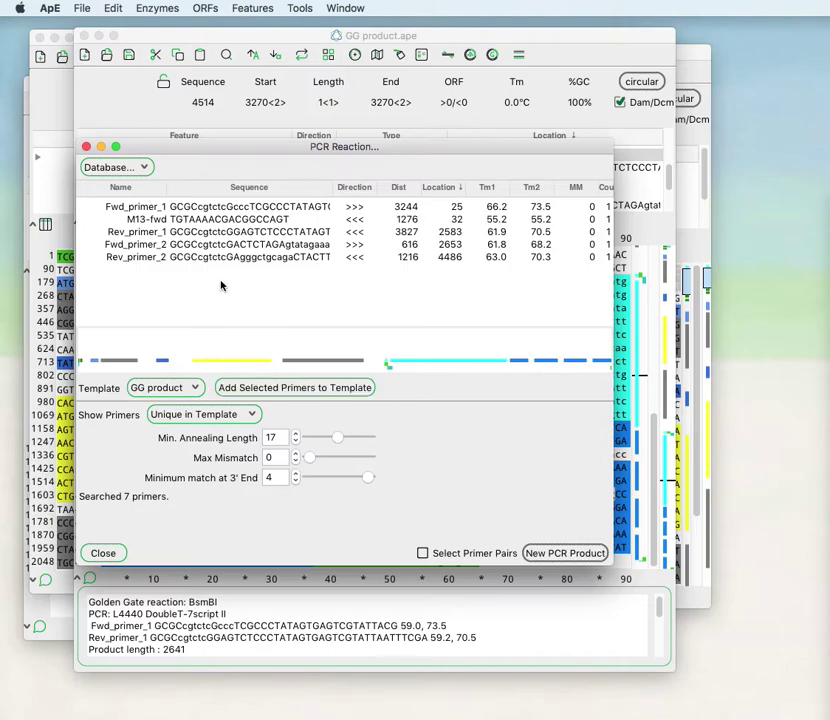
- Select M13-fwd, Rev_primer_1 and Fwd_primer_2 together to view their binding sites on the template map
left_click(208, 220)
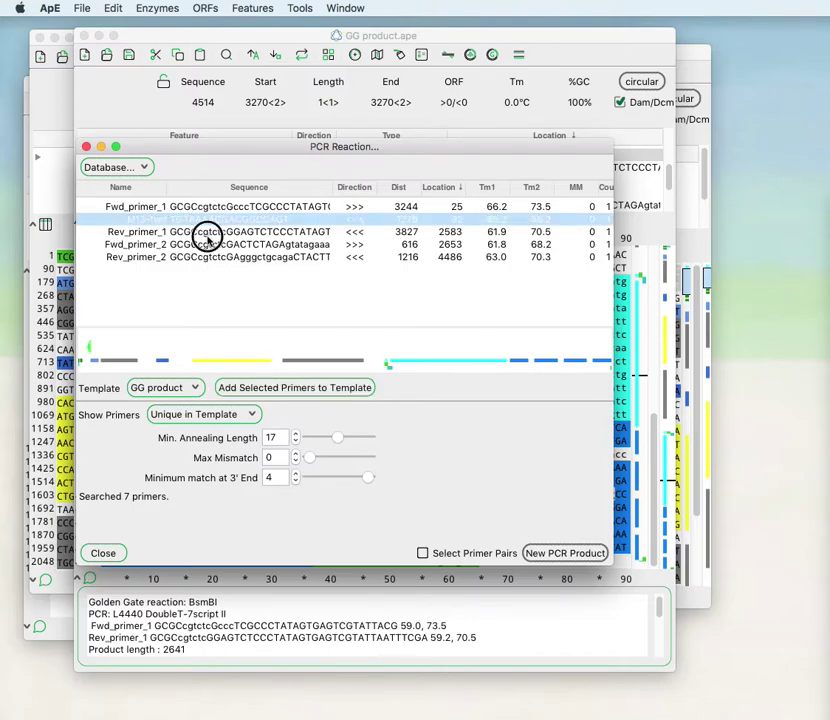
left_click(207, 232, "shift")
left_click(207, 244, "shift")
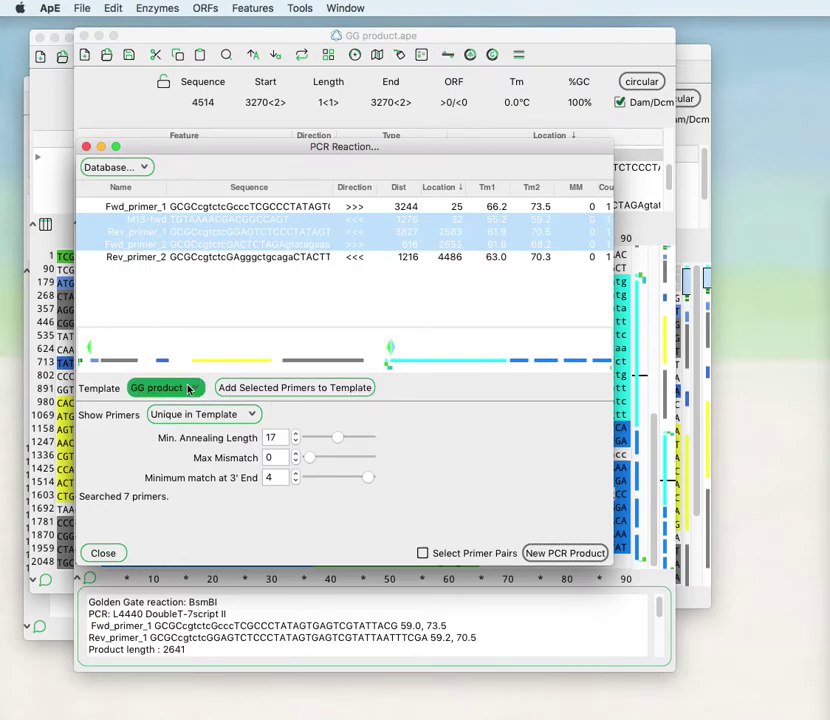
mouse_move(336, 437)
left_mouse_down()
mouse_move(352, 440)
mouse_move(330, 438)
mouse_move(339, 439)
left_mouse_up()
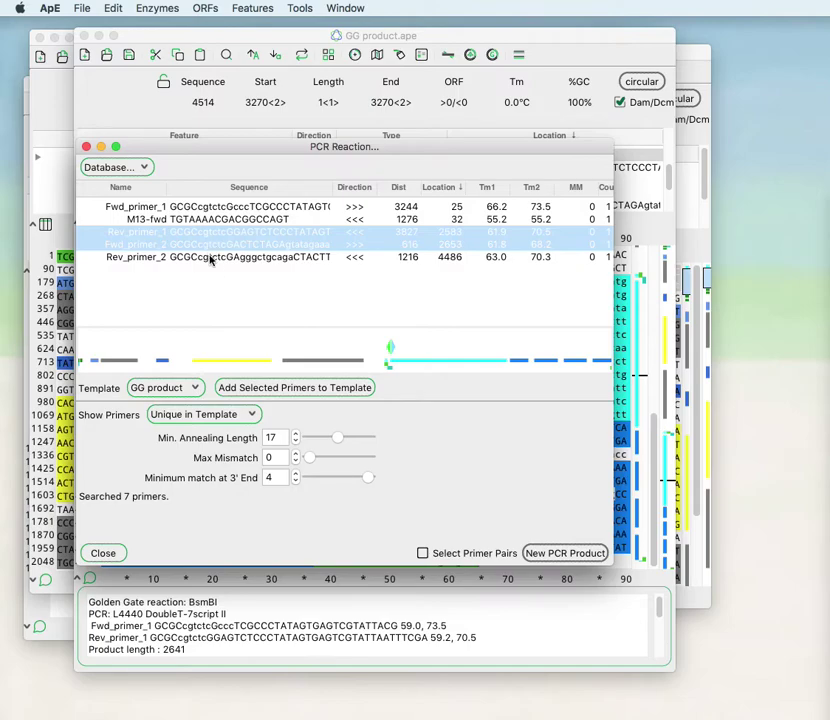
- Turn on selection of primer pairs for the PCR reaction
left_click(423, 556)
left_click(424, 556)
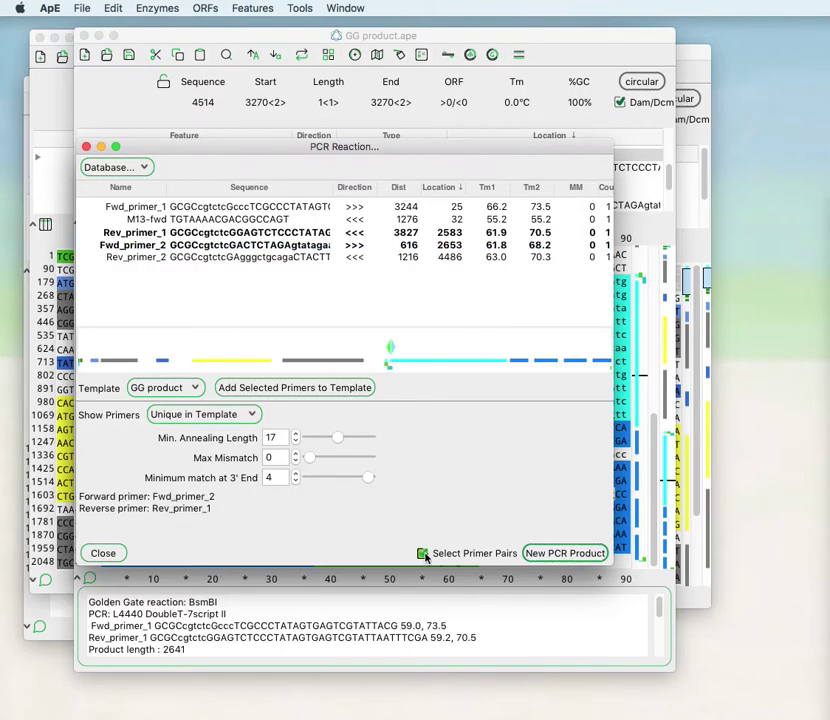
left_click(424, 554)
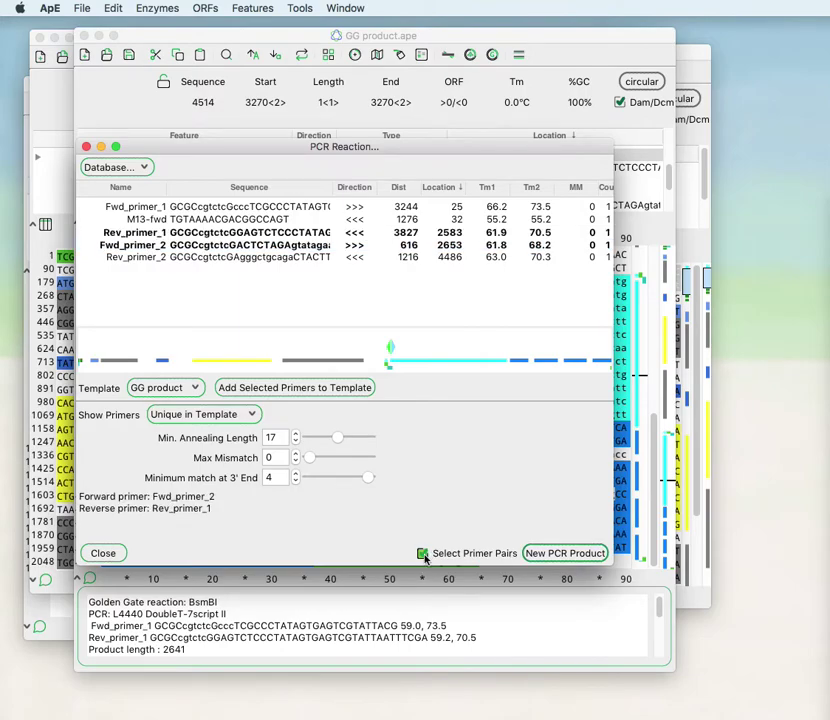
- Pair Fwd_primer_1 with Rev_primer_1 and create a new PCR product from the GG product template
left_click(265, 207)
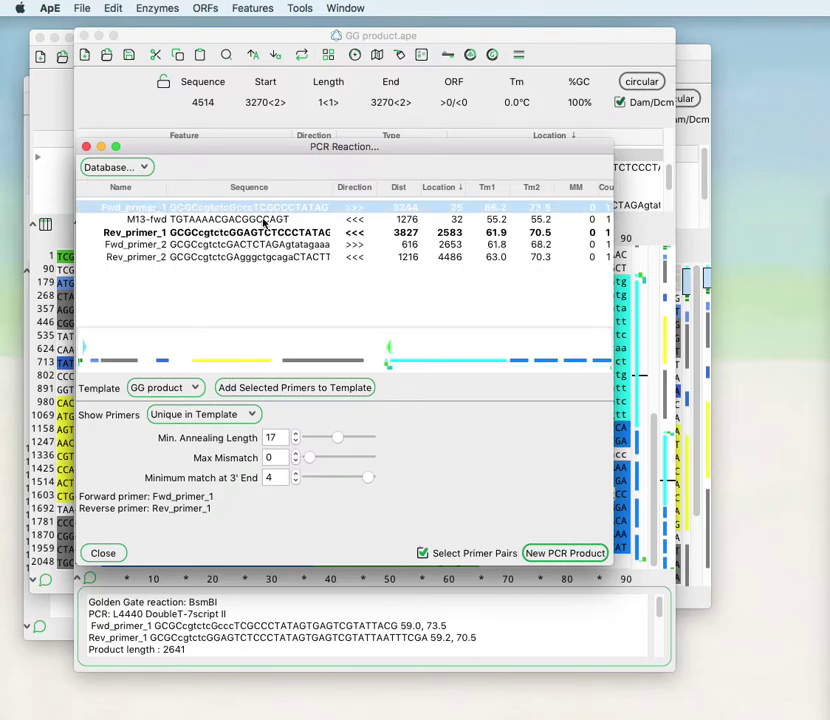
left_click(265, 220)
left_click(262, 233)
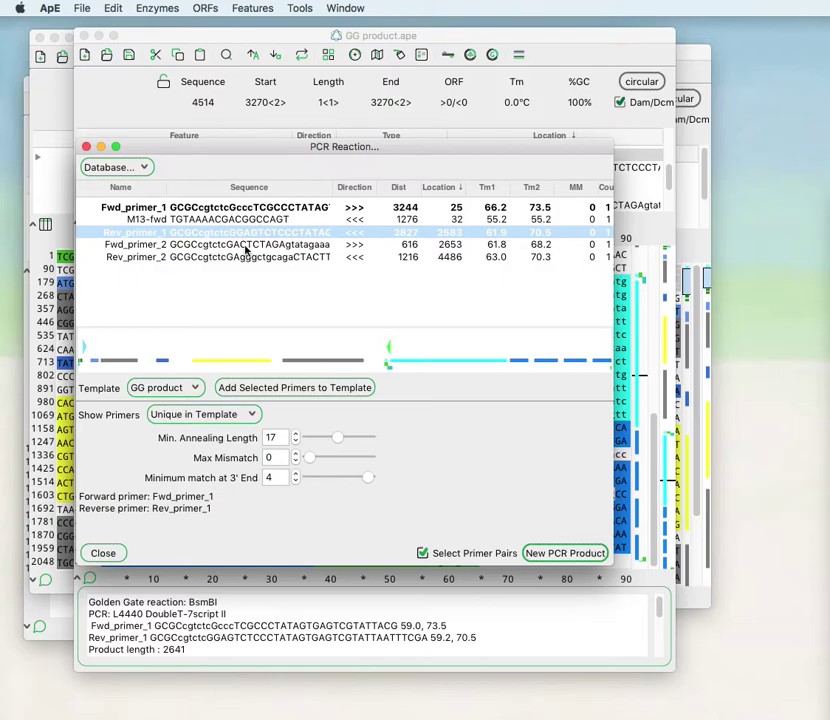
left_click(245, 246)
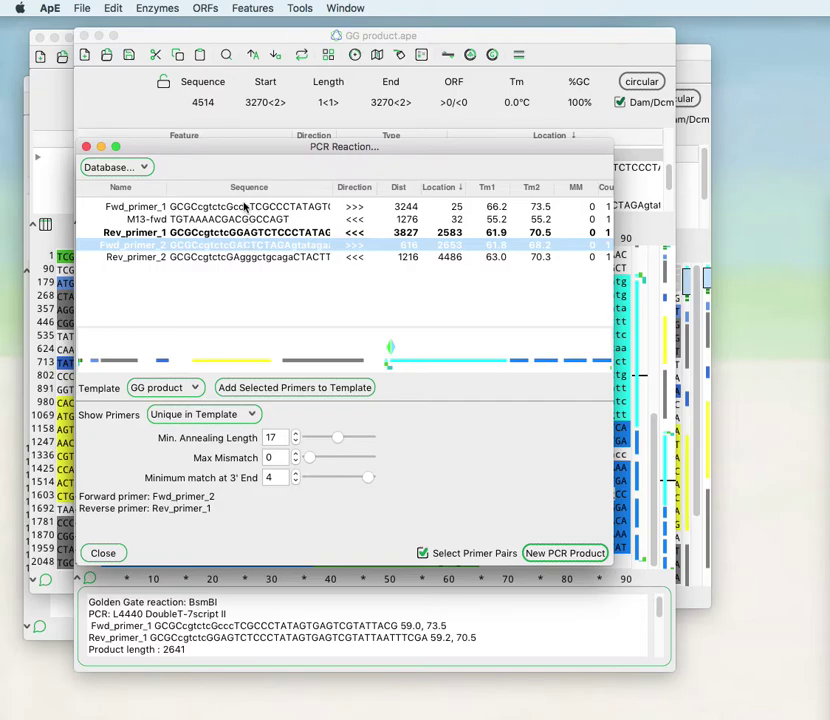
left_click(245, 206)
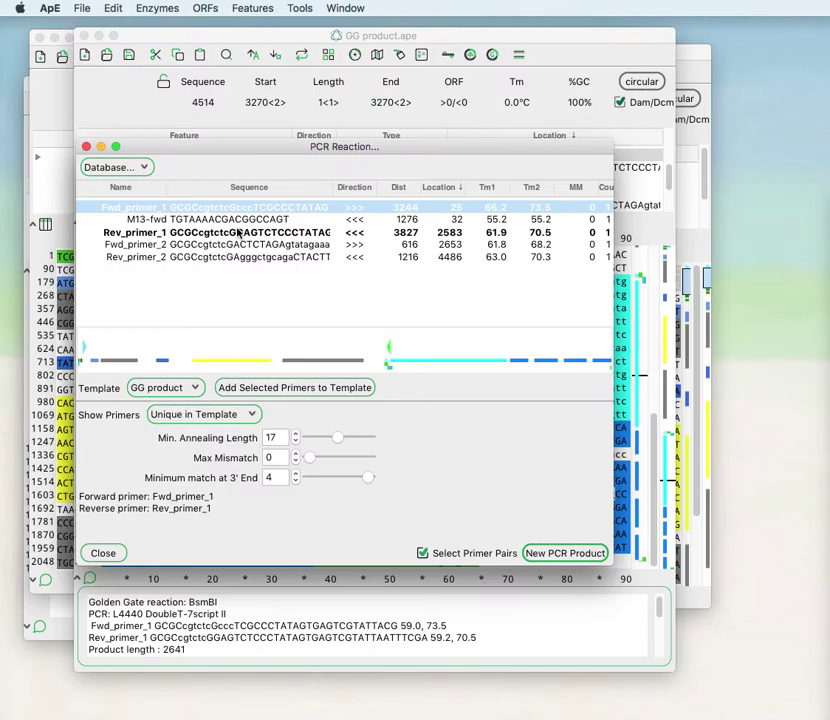
left_click(548, 552)
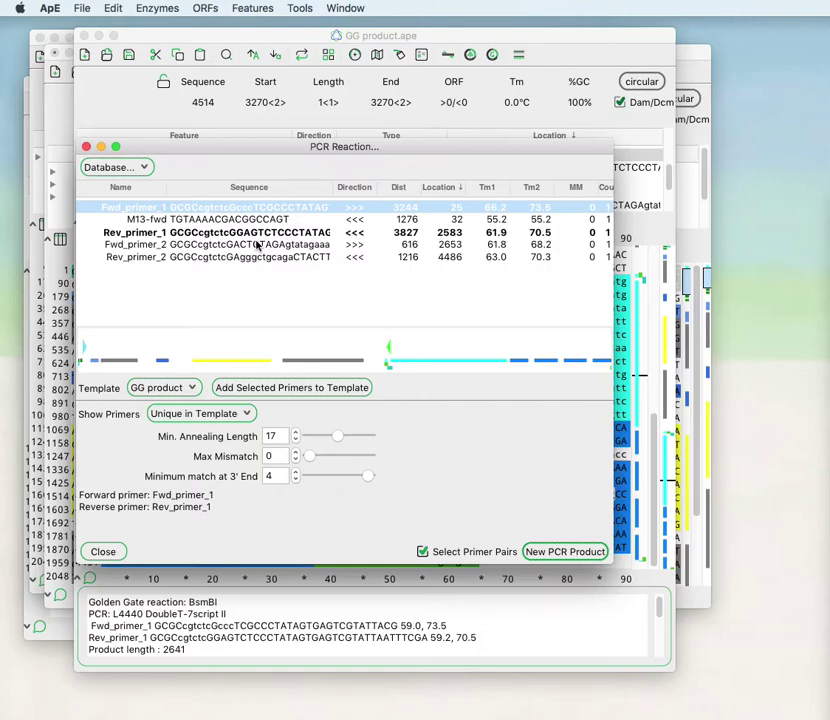
- Pair Fwd_primer_2 with Rev_primer_2, create a new PCR product from the GG product template, and close the PCR reaction
left_click(257, 244)
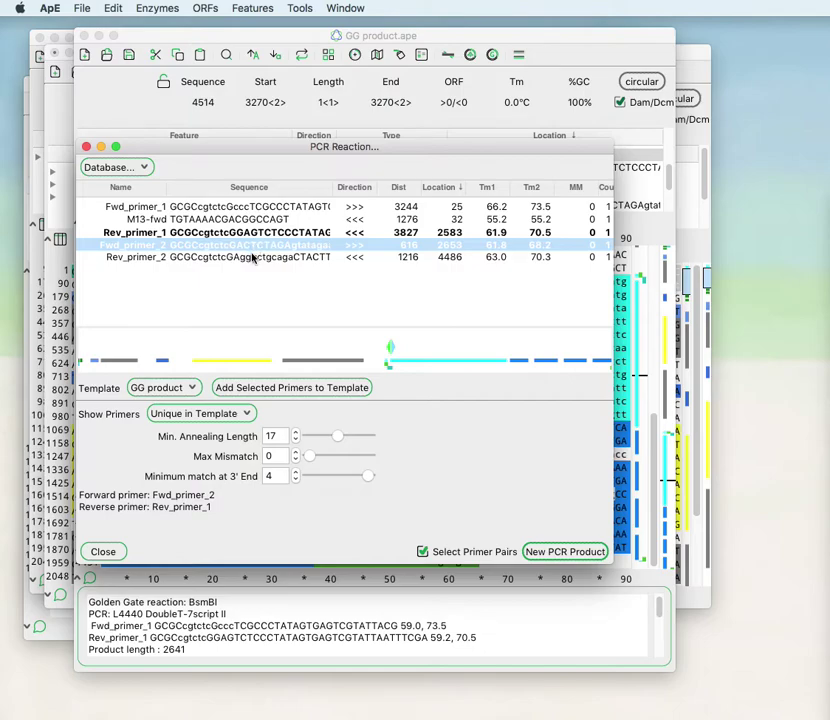
left_click(251, 257)
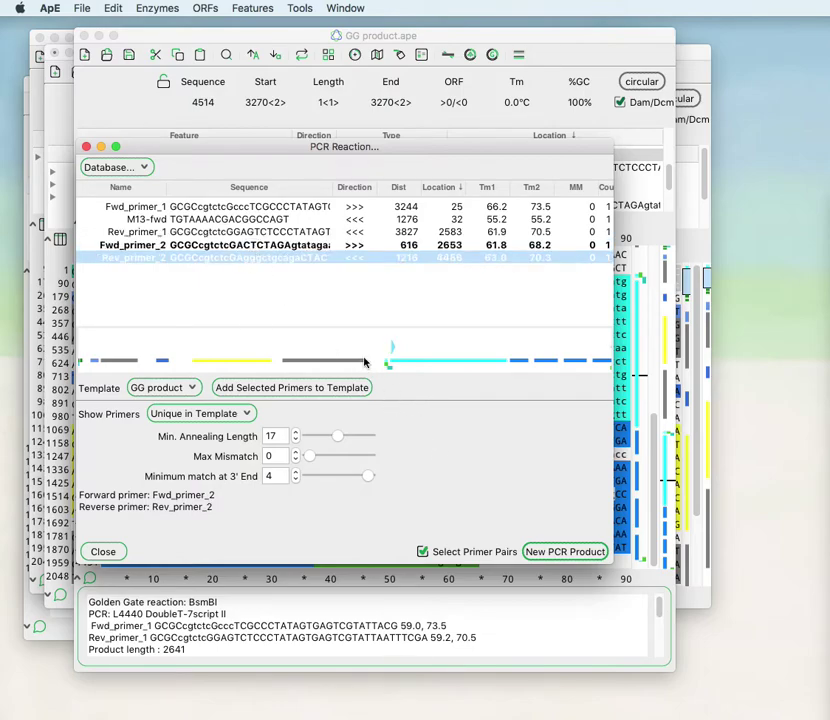
mouse_move(391, 346)
left_click(555, 553)
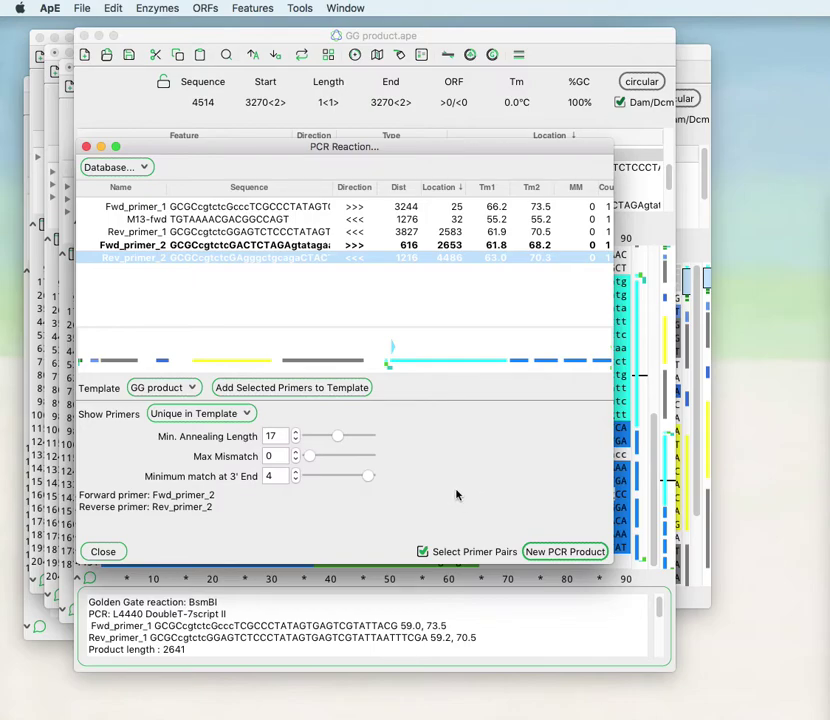
left_click(106, 550)
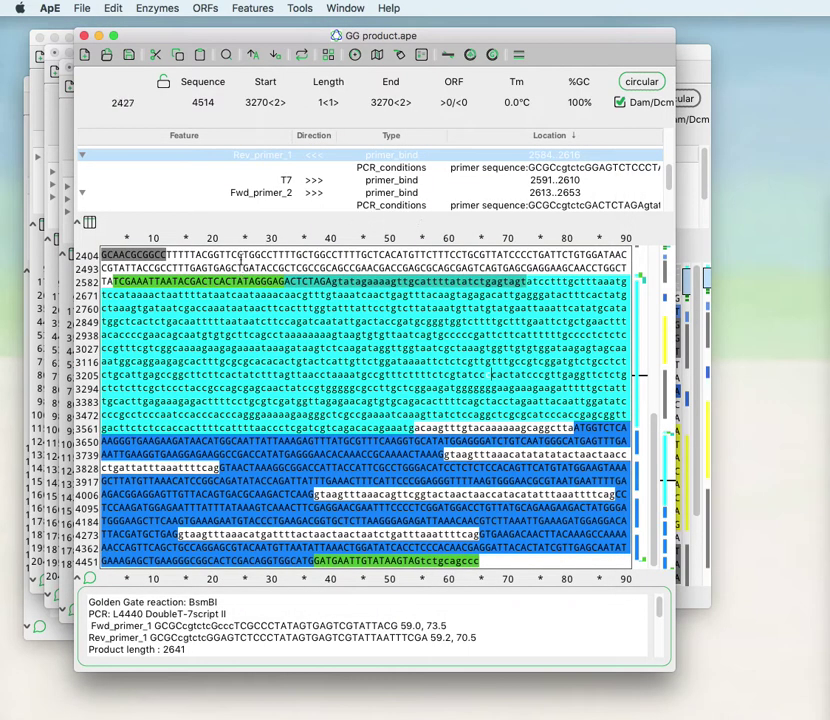
- Copy bases 2428 to 2448 of GG product, add the copied sequence as a primer in PCR Reaction, and view its binding site
left_click_drag(243, 254, 365, 254)
key("super+c")
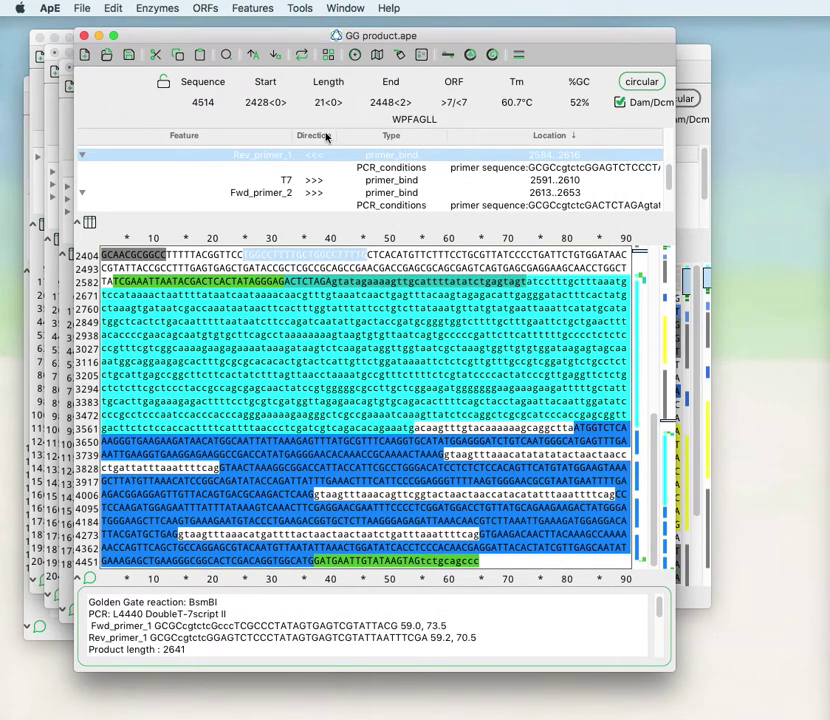
left_click(303, 8)
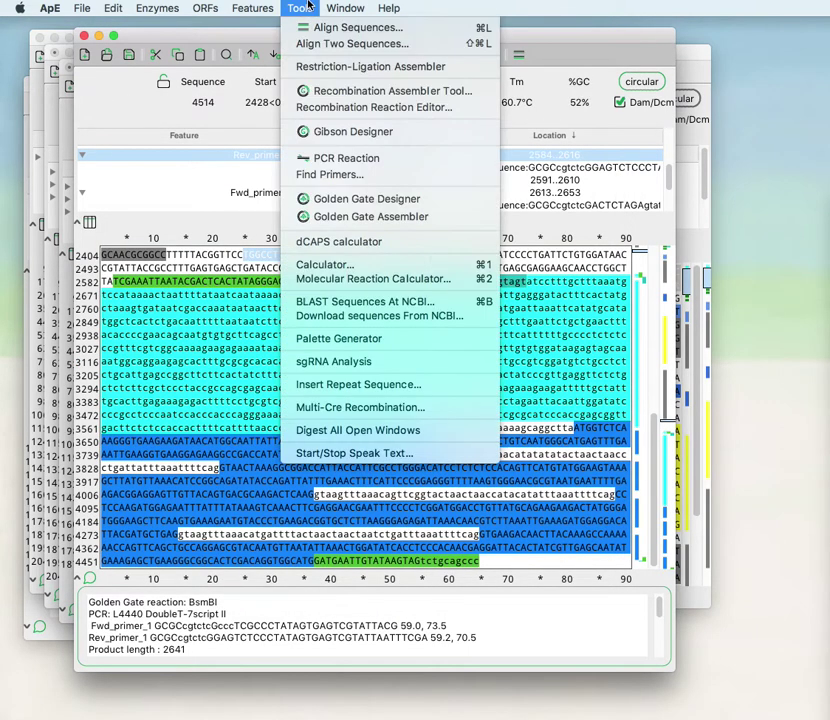
left_click(323, 161)
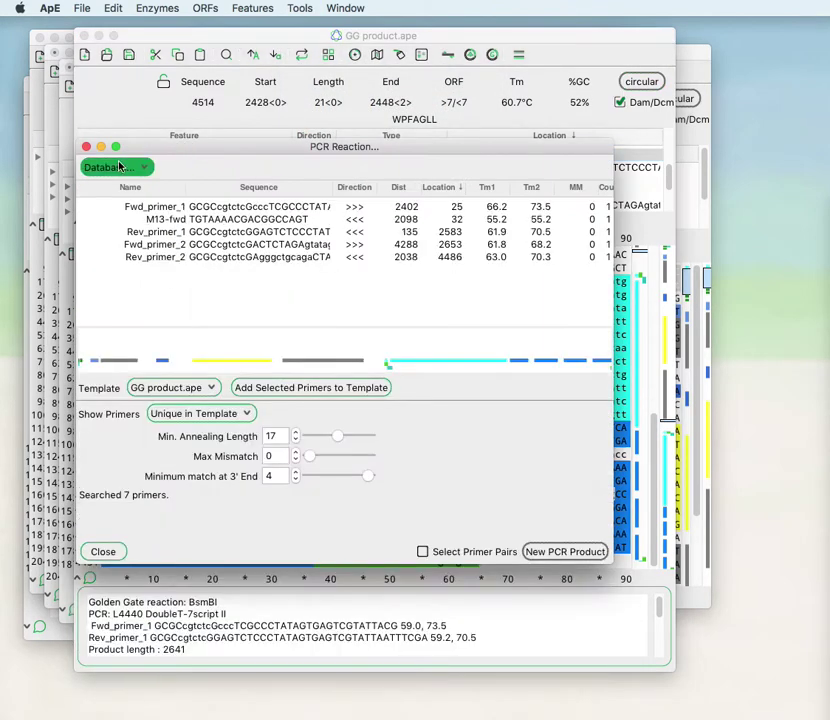
left_click(119, 167)
left_click(130, 134)
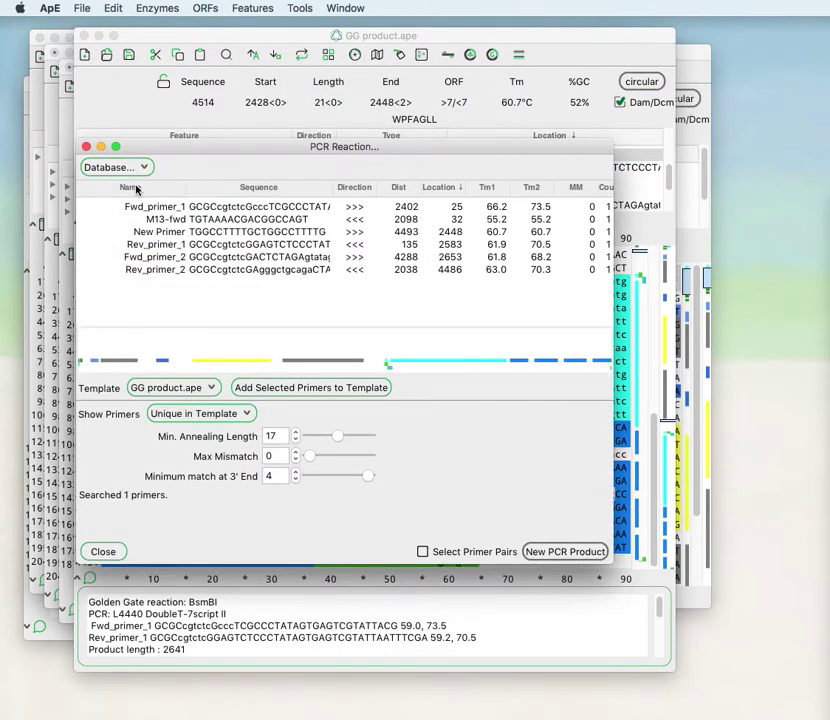
left_click(195, 233)
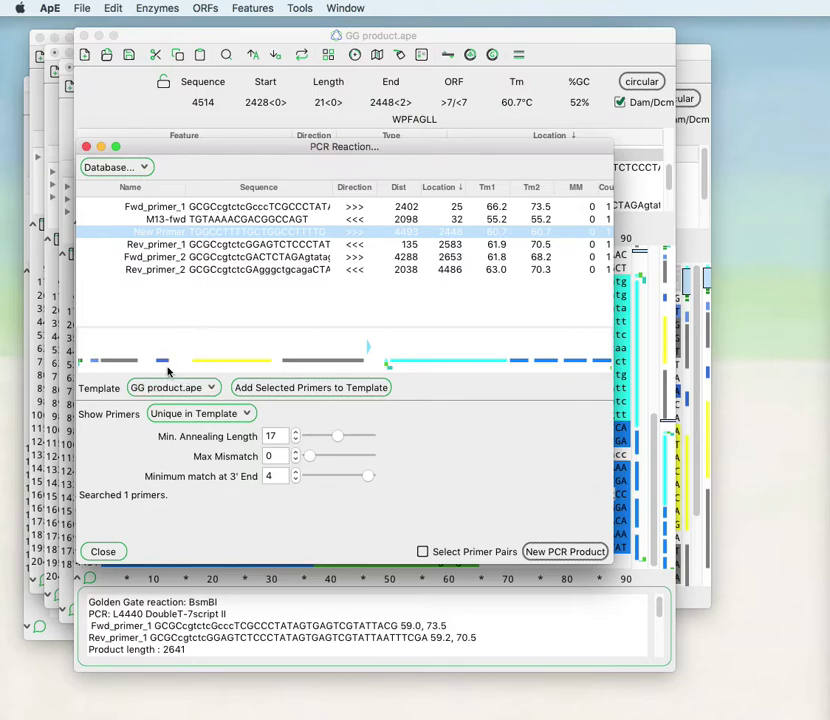
left_click(98, 551)
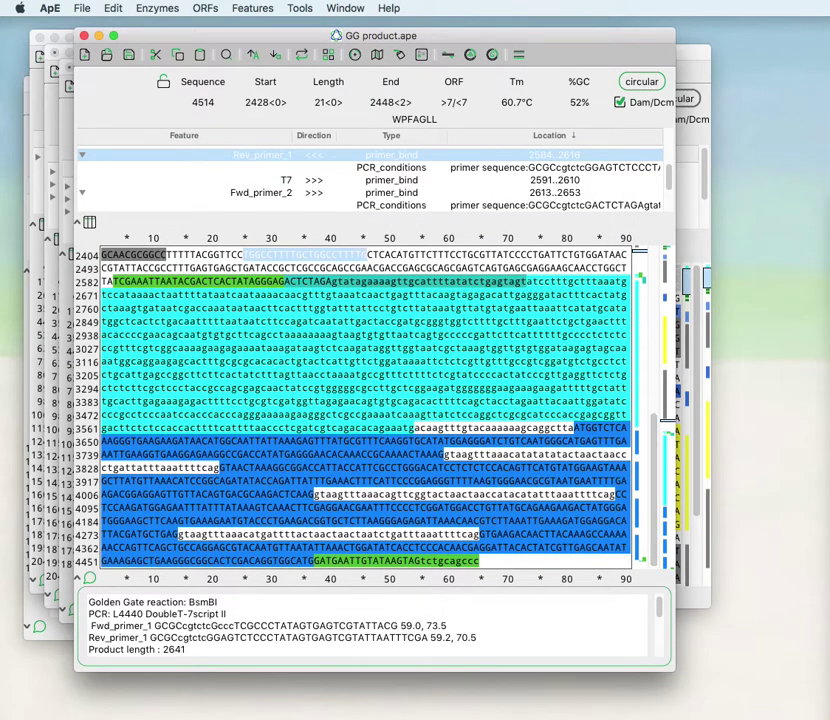
key("super+Tab")
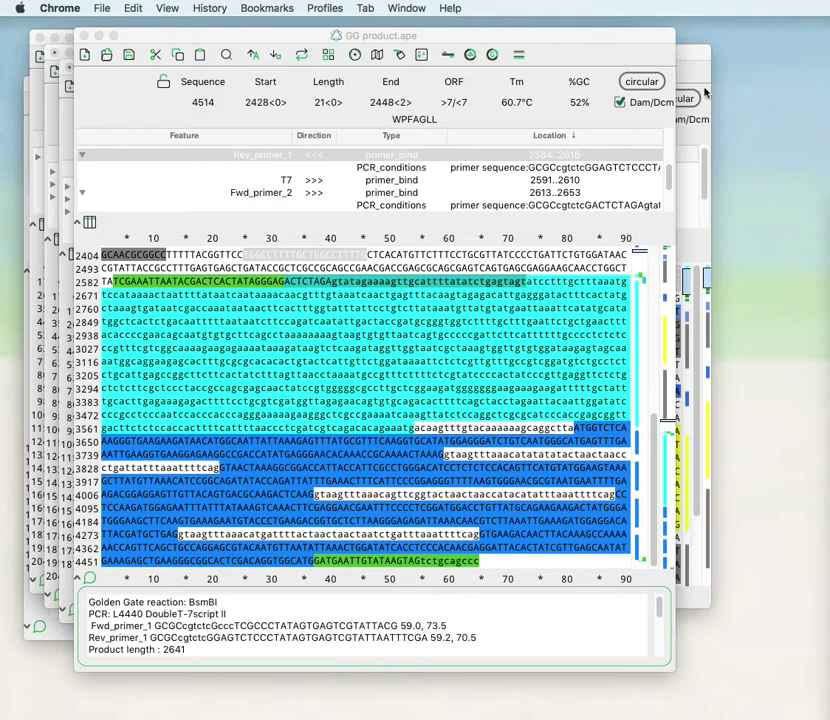
left_click(218, 230)
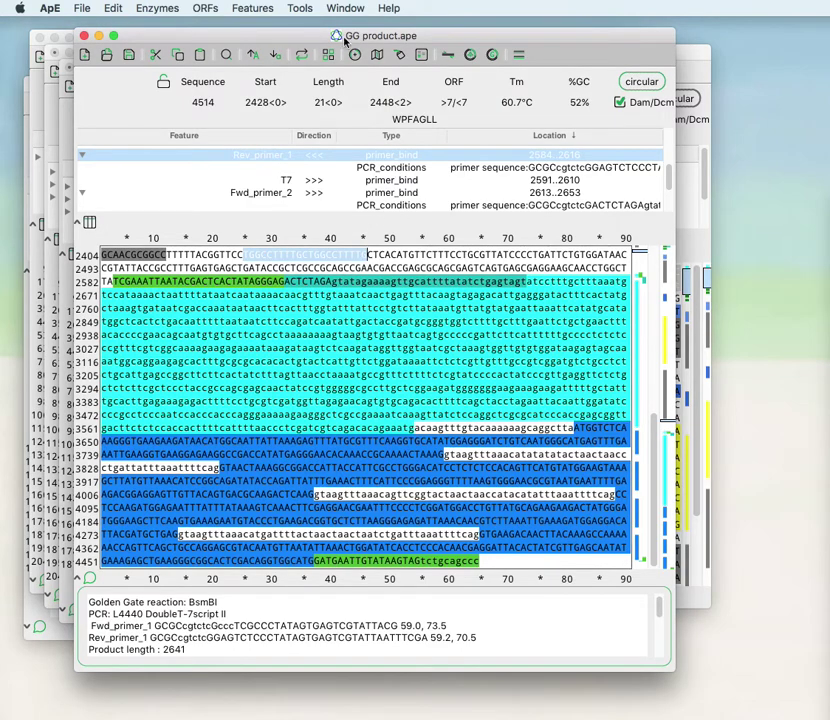
left_click(290, 7)
left_click(290, 7)
- Find 5'-->3' primers within bases 2509 to 2963 of GG product, sorted by 5' end, keeping the other search criteria
left_click_drag(197, 268, 255, 335)
left_click(300, 8)
left_click(326, 177)
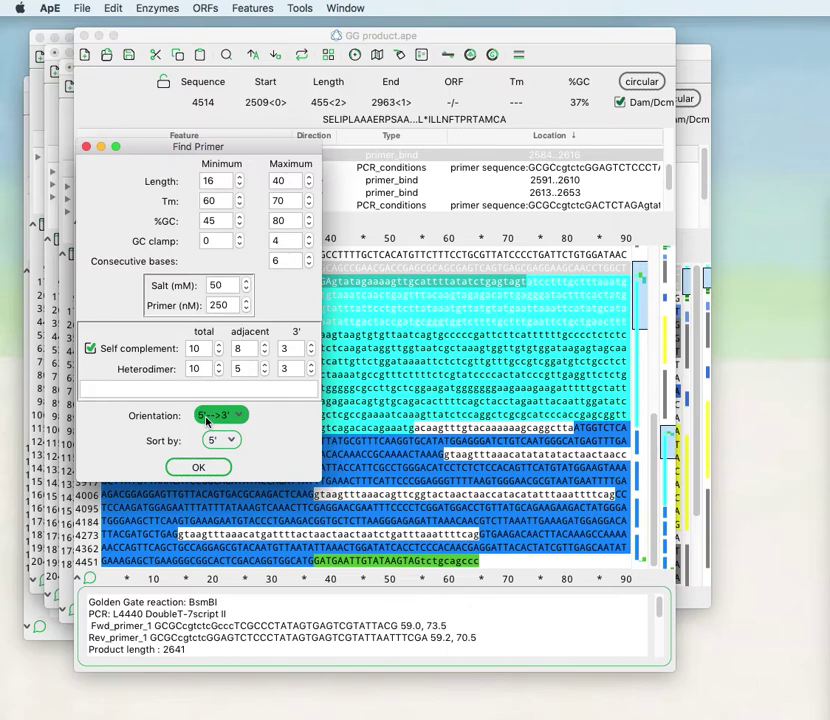
left_click(215, 440)
left_click(224, 459)
left_click(192, 466)
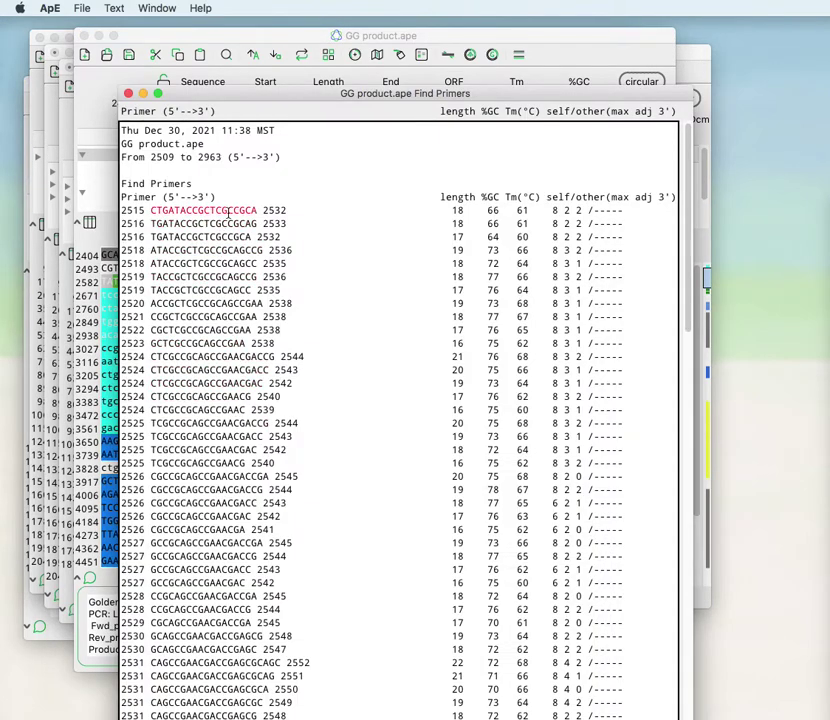
- Examine where candidate primers starting between bases 2515 and 2524 lie in the GG product sequence, and close the primer results
scroll(216, 244, "down", 1)
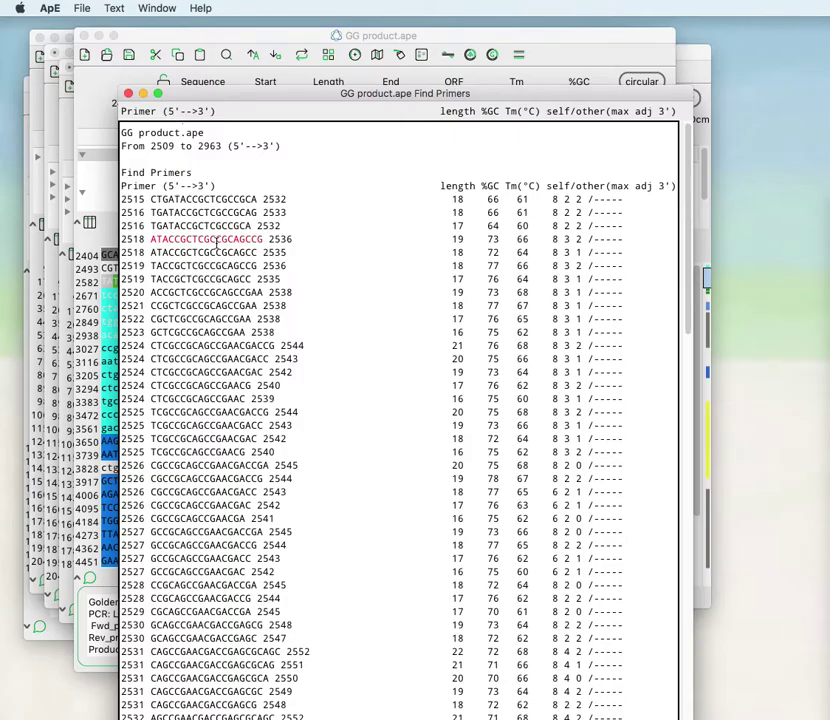
left_click(218, 265)
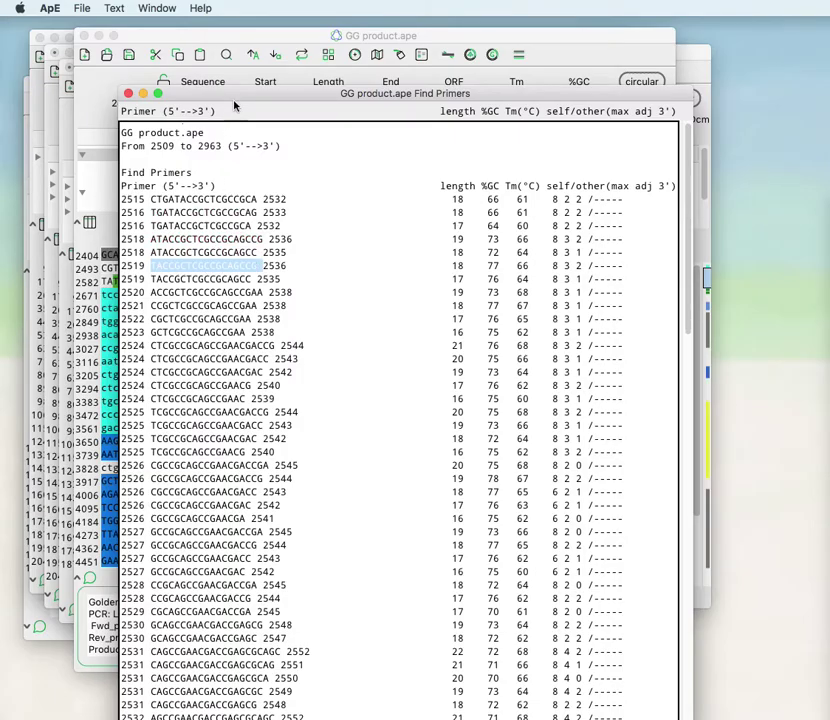
left_click_drag(245, 96, 357, 306)
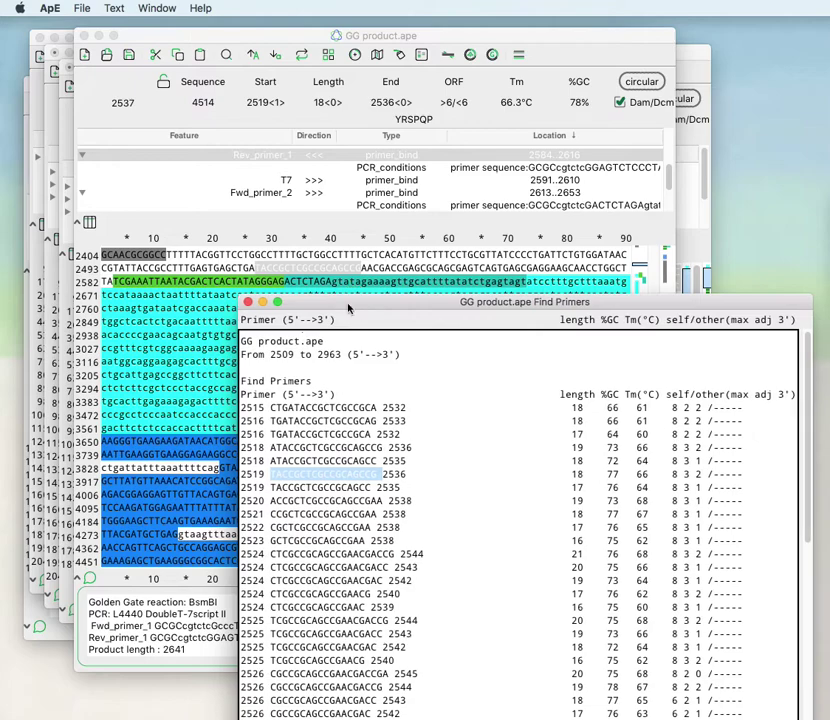
left_click(311, 408)
left_click(303, 462)
left_click(318, 514)
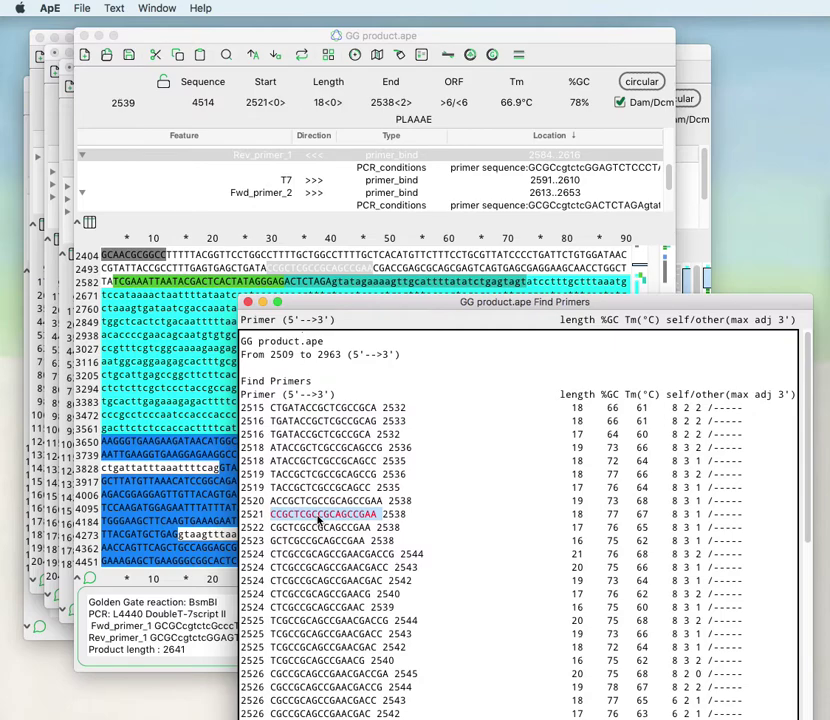
left_click(318, 529)
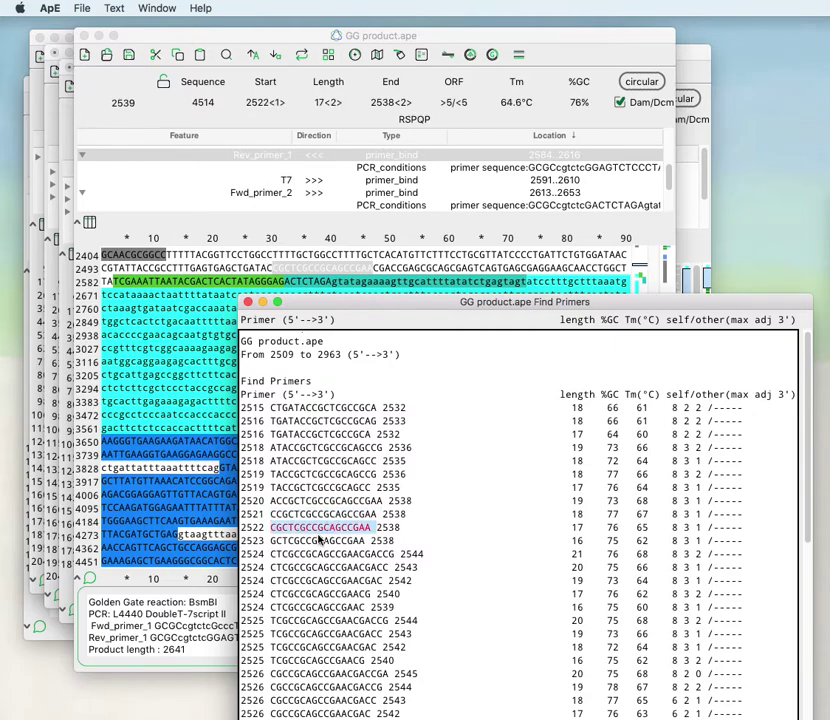
left_click(320, 552)
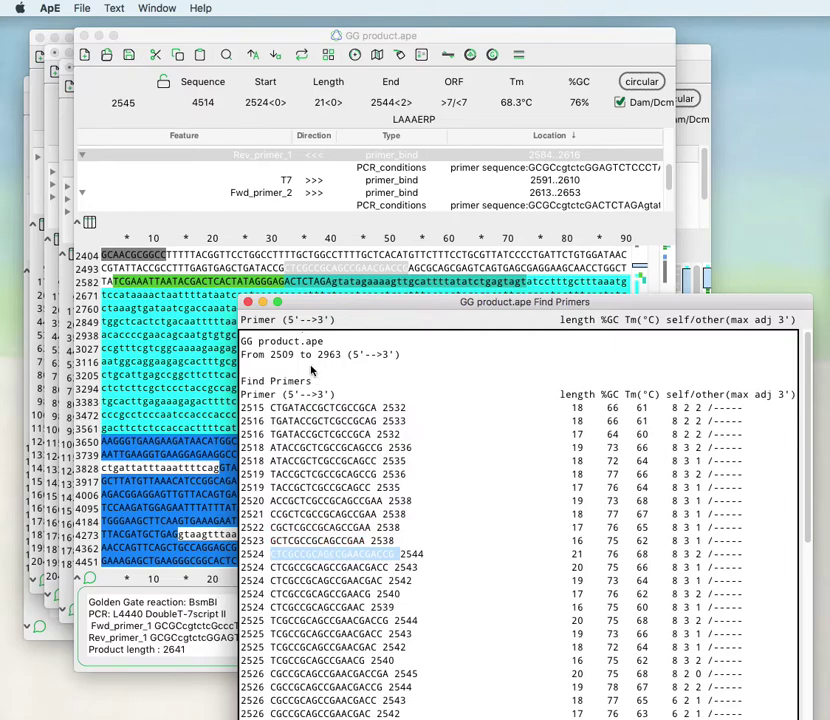
left_click(249, 302)
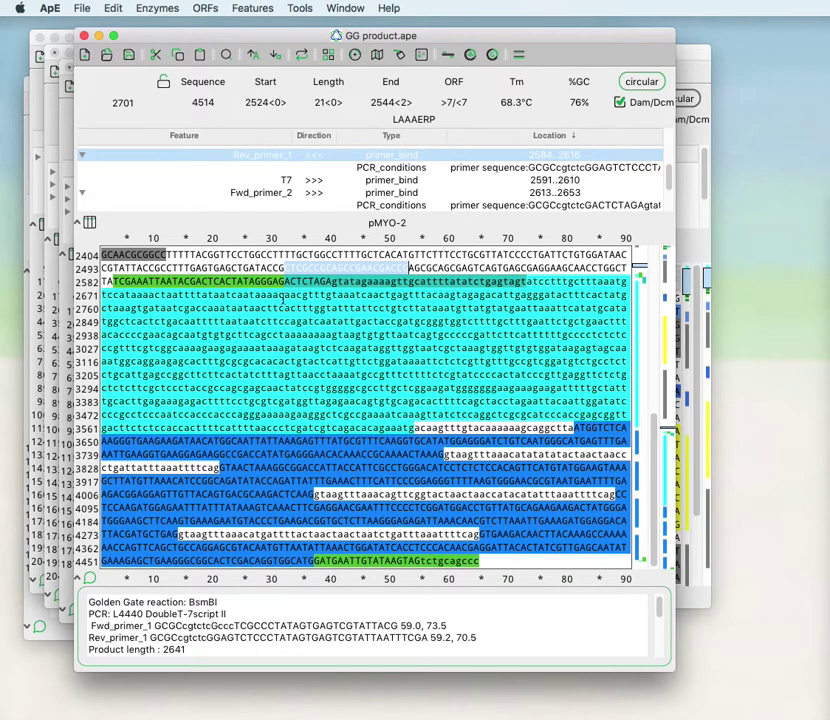